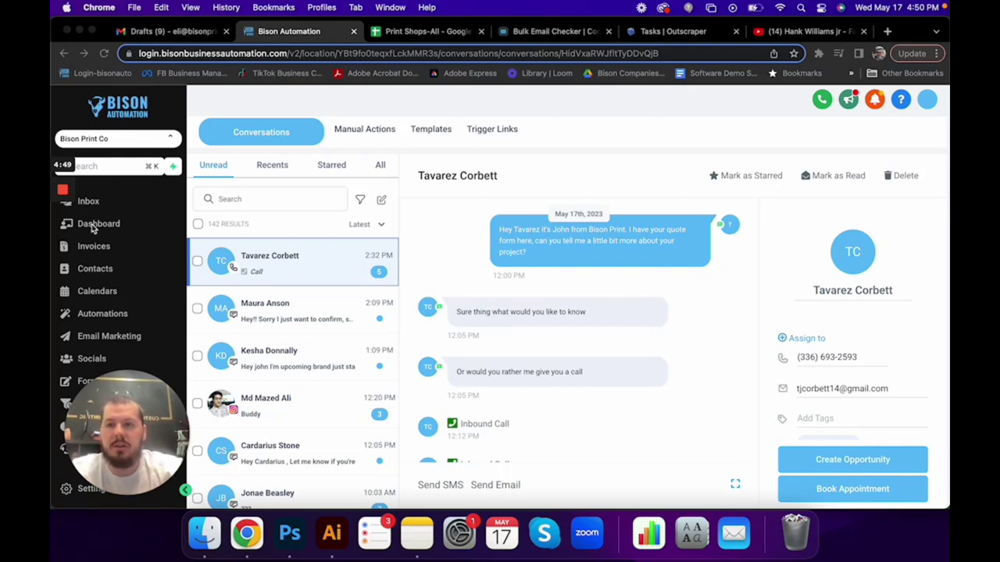
# Bring the inbox into focus, then move from the inbox to the Opportunities board.
pyautogui.click(107, 206)
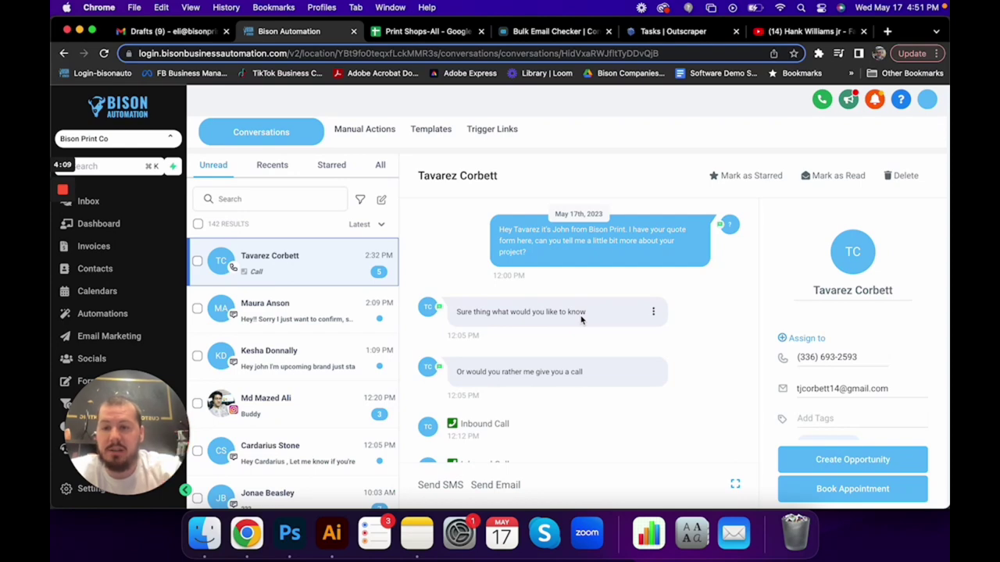
pyautogui.scroll(5, 581, 319)
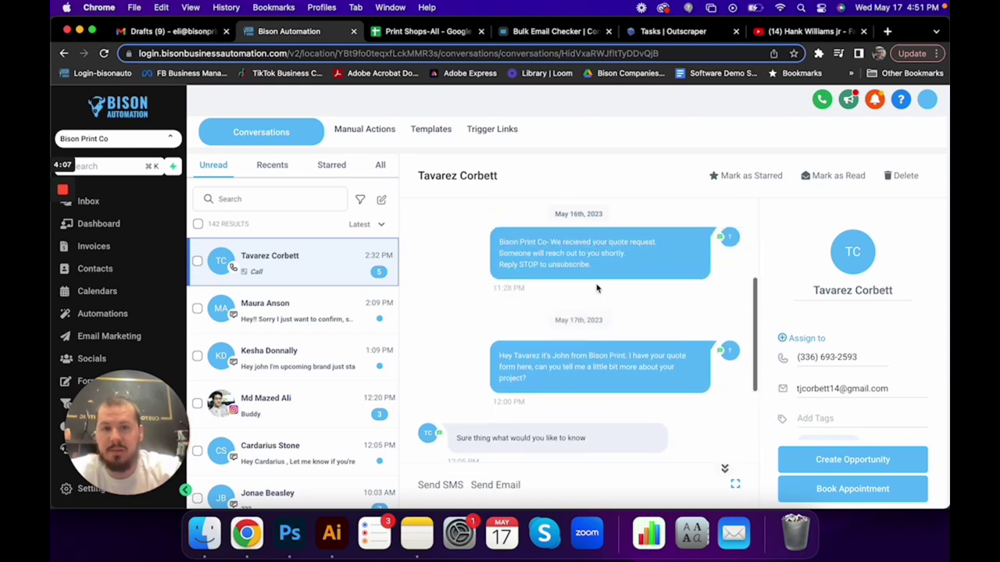
pyautogui.scroll(-8, 597, 289)
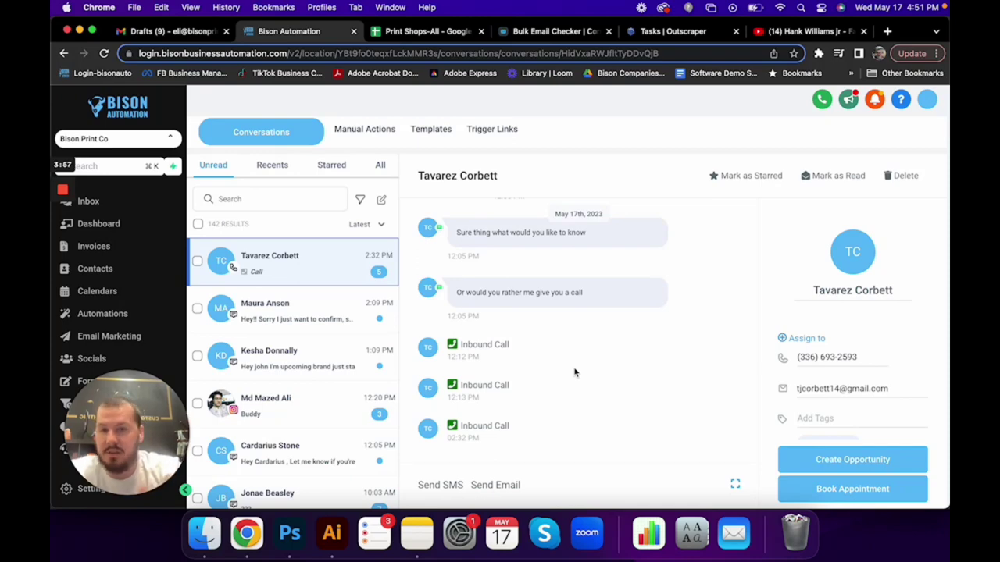
pyautogui.click(117, 225)
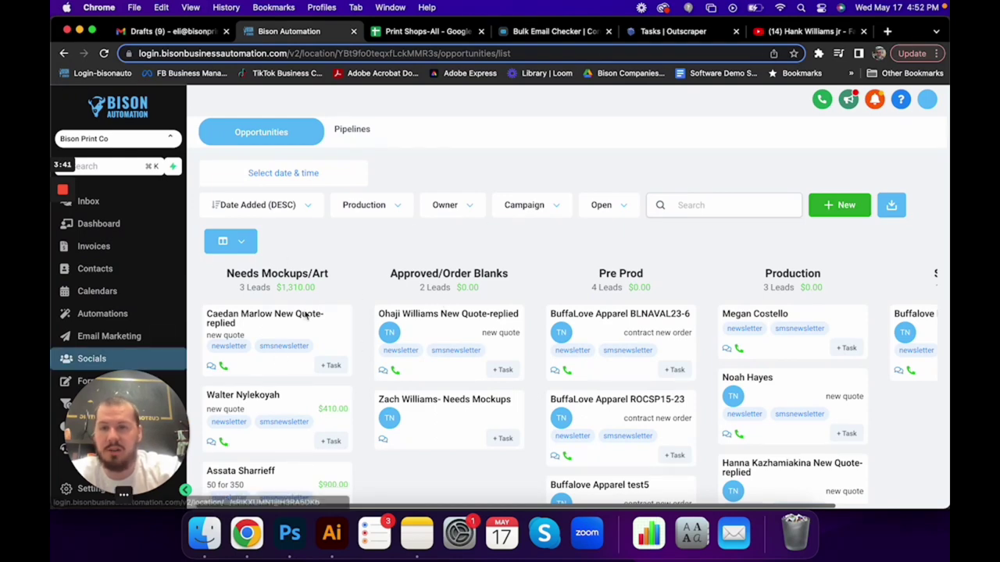
# Highlight the Needs Mockups/Art and Approved/Order Blanks stage columns of the Production pipeline.
pyautogui.moveTo(227, 273); pyautogui.dragTo(328, 276)
pyautogui.click(328, 276)
pyautogui.scroll(-1, 295, 384)
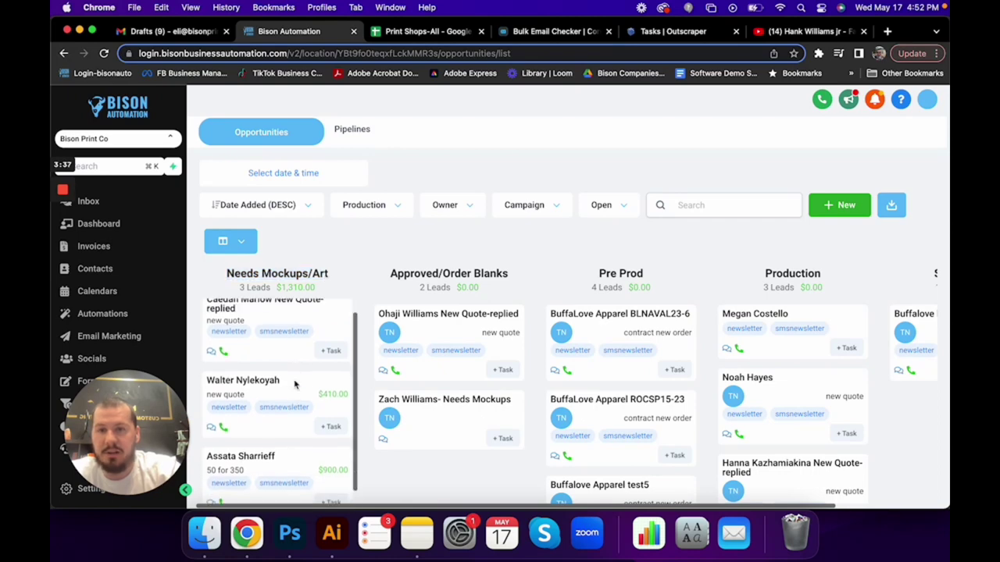
pyautogui.scroll(1, 297, 382)
pyautogui.moveTo(391, 274); pyautogui.dragTo(524, 278)
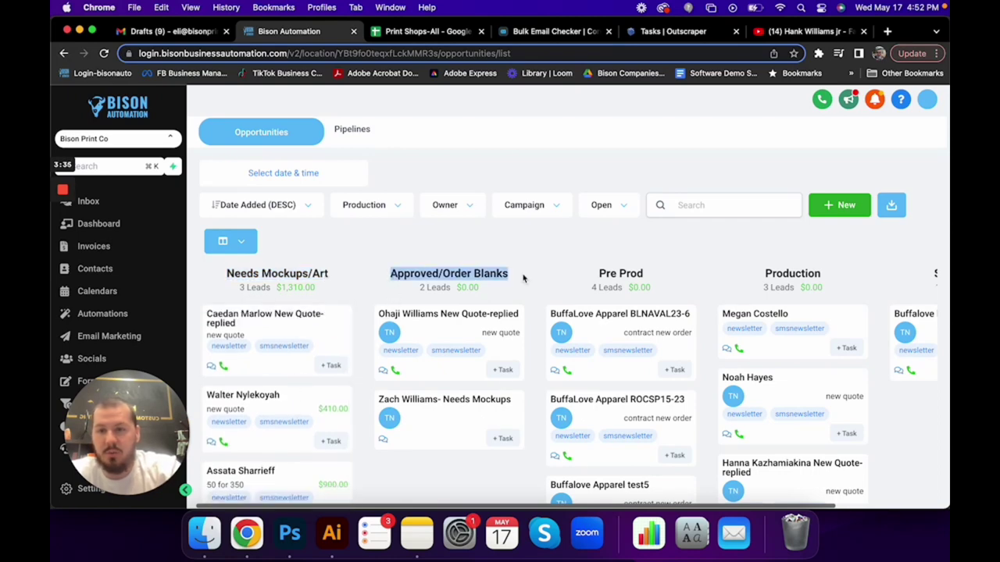
pyautogui.click(524, 278)
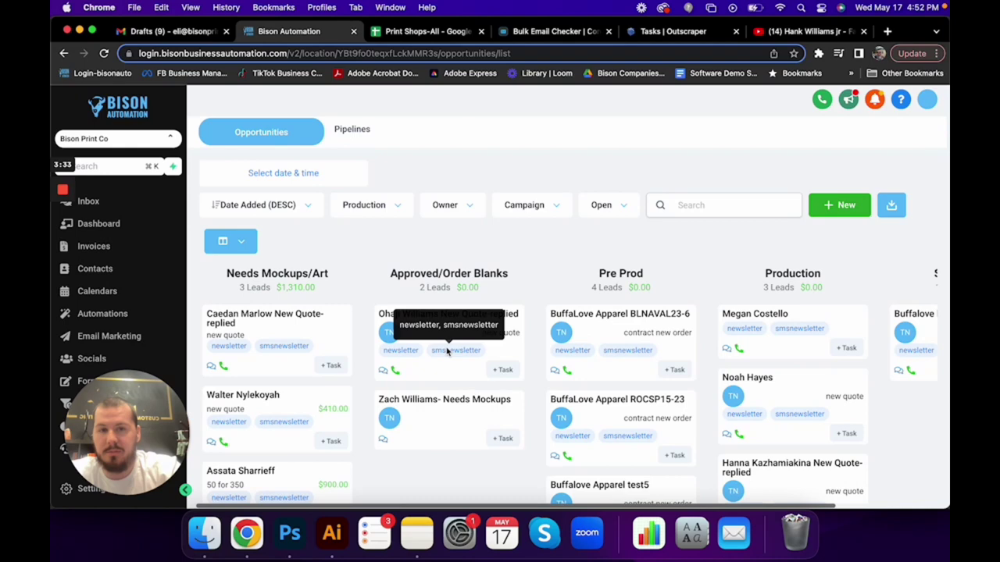
# Scroll across the remaining Production stages and bring up the pipeline selector.
pyautogui.hscroll(2, 593, 313)
pyautogui.scroll(-2, 544, 367)
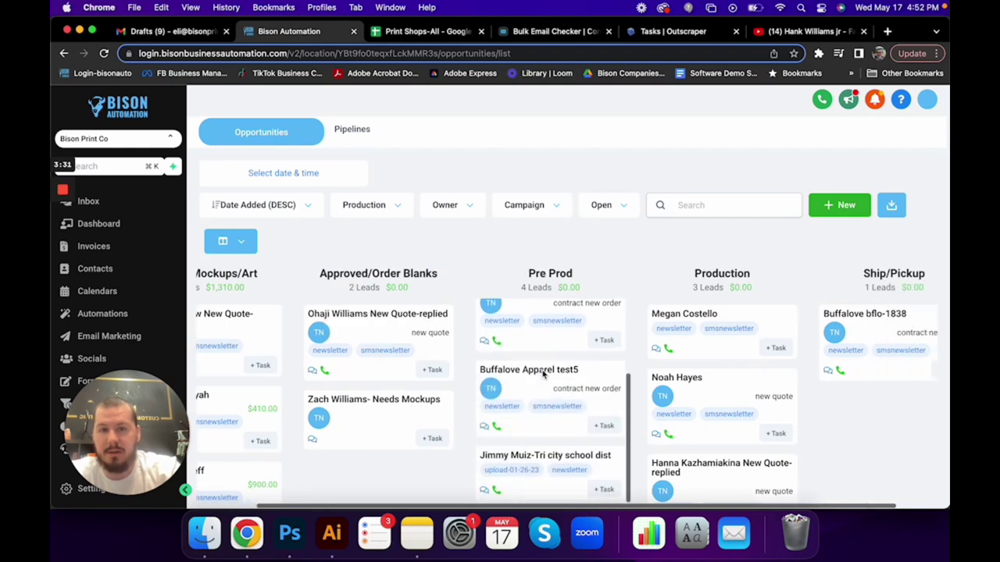
pyautogui.scroll(3, 543, 374)
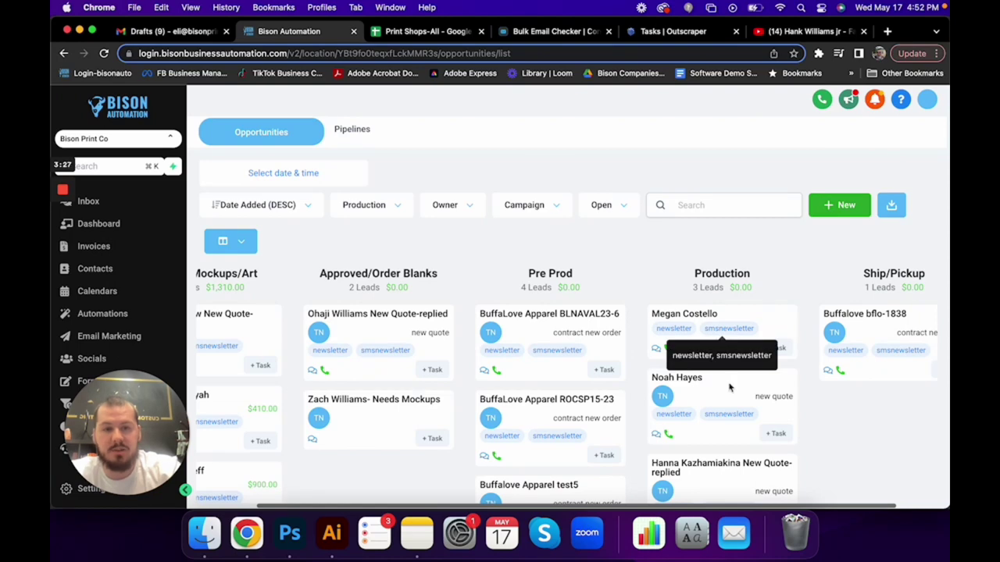
pyautogui.scroll(-1, 730, 386)
pyautogui.hscroll(2, 888, 393)
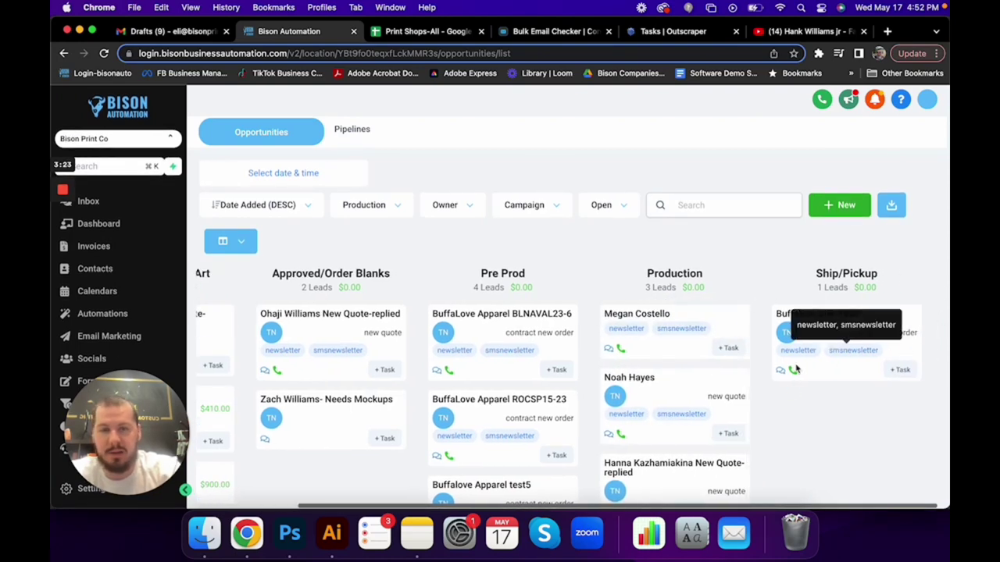
pyautogui.hscroll(-3, 799, 370)
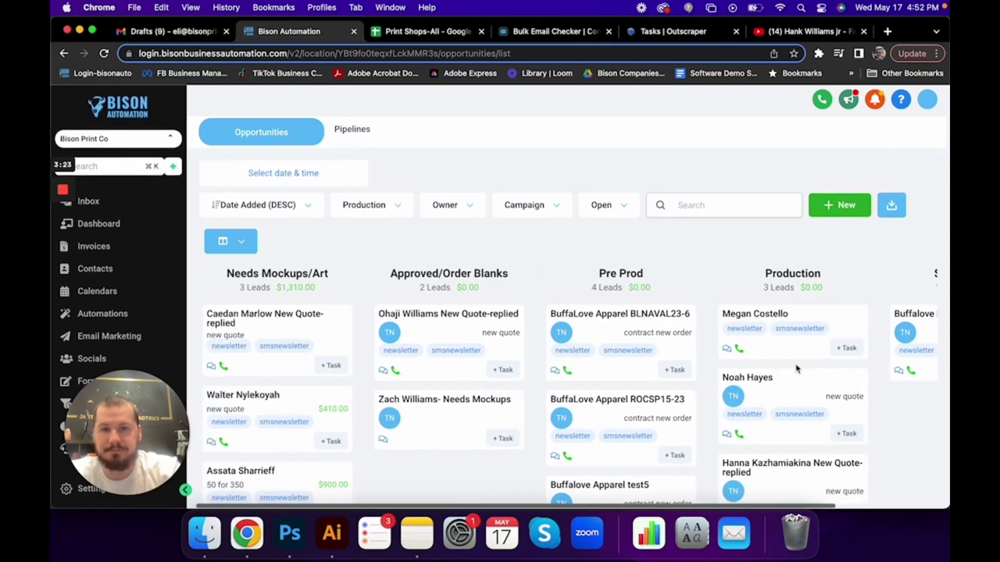
pyautogui.click(391, 206)
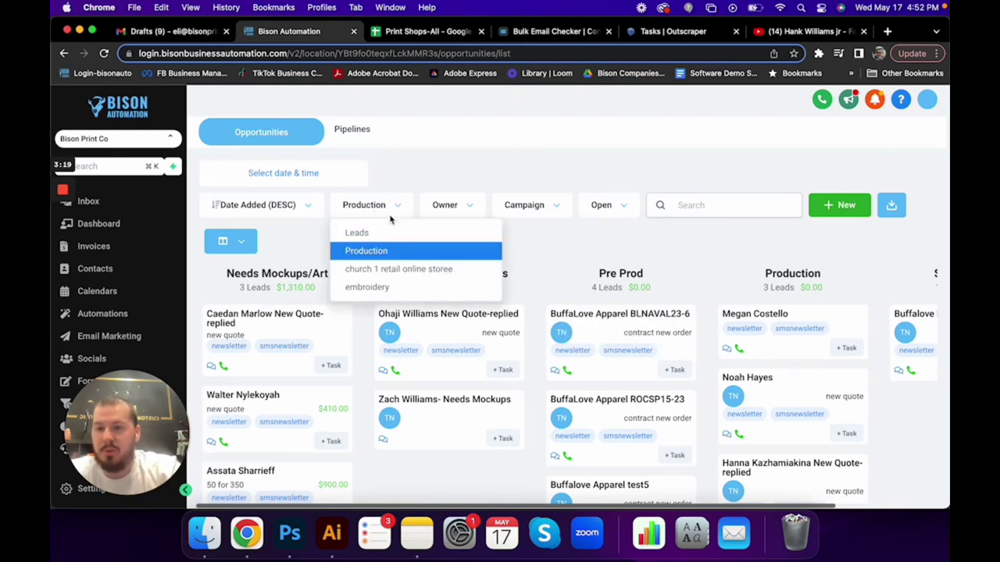
# Show the Leads pipeline, scroll across its stages, then return the board to Production.
pyautogui.click(353, 232)
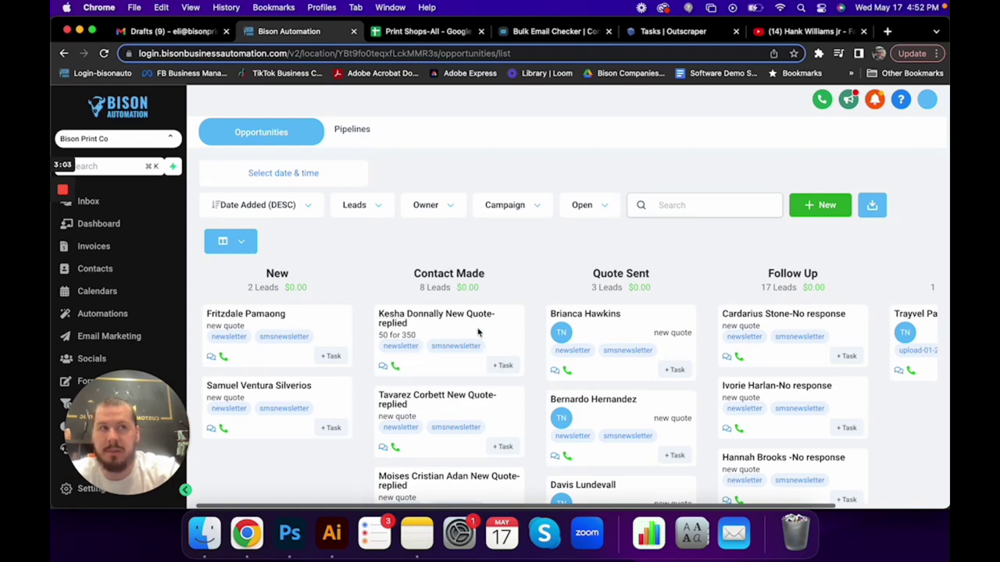
pyautogui.hscroll(3, 478, 333)
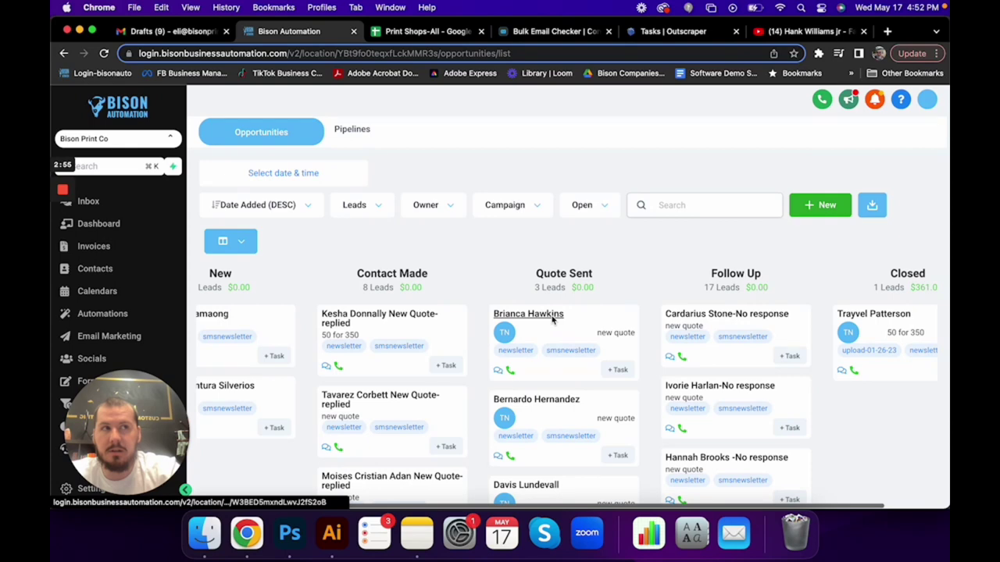
pyautogui.hscroll(2, 651, 364)
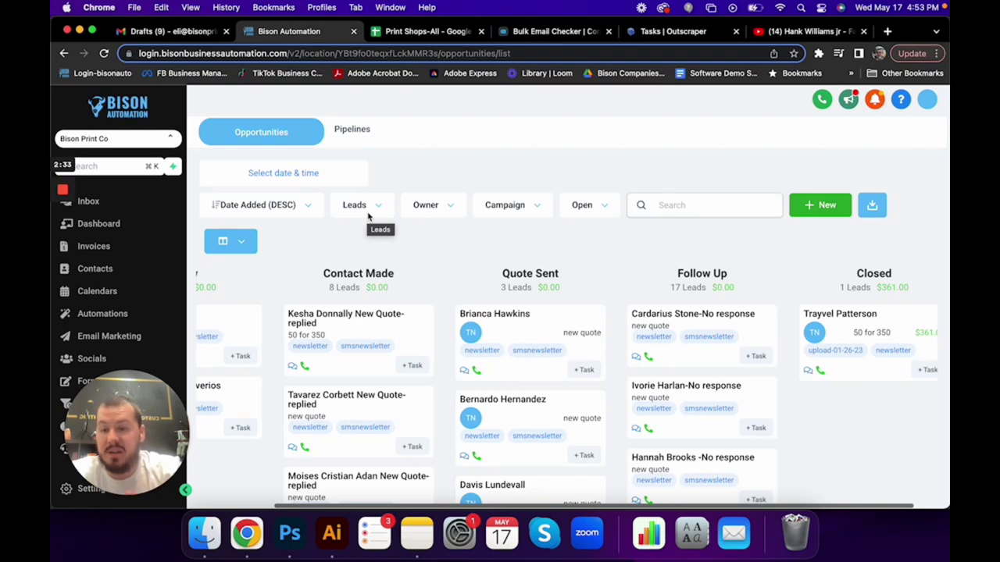
pyautogui.click(369, 211)
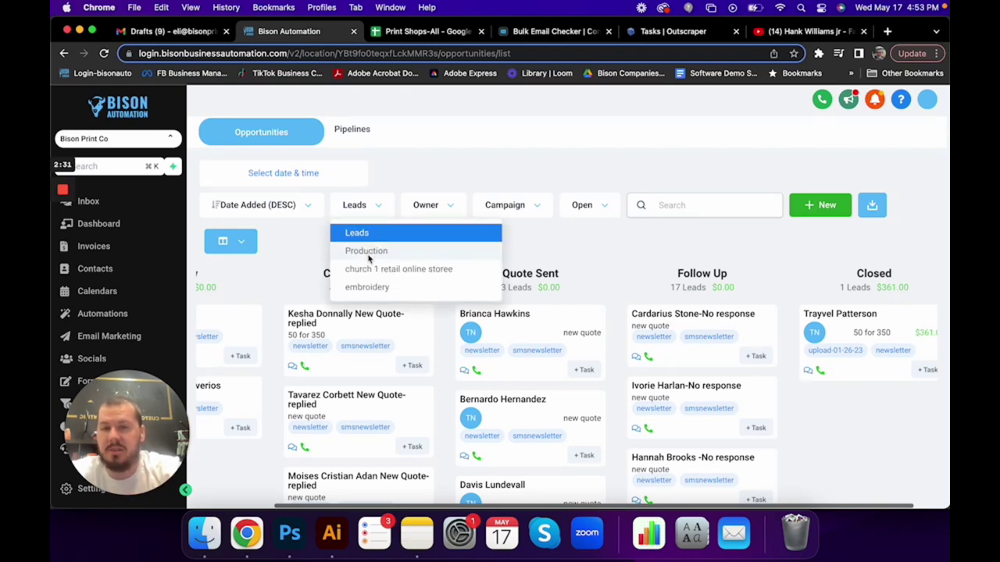
pyautogui.click(368, 254)
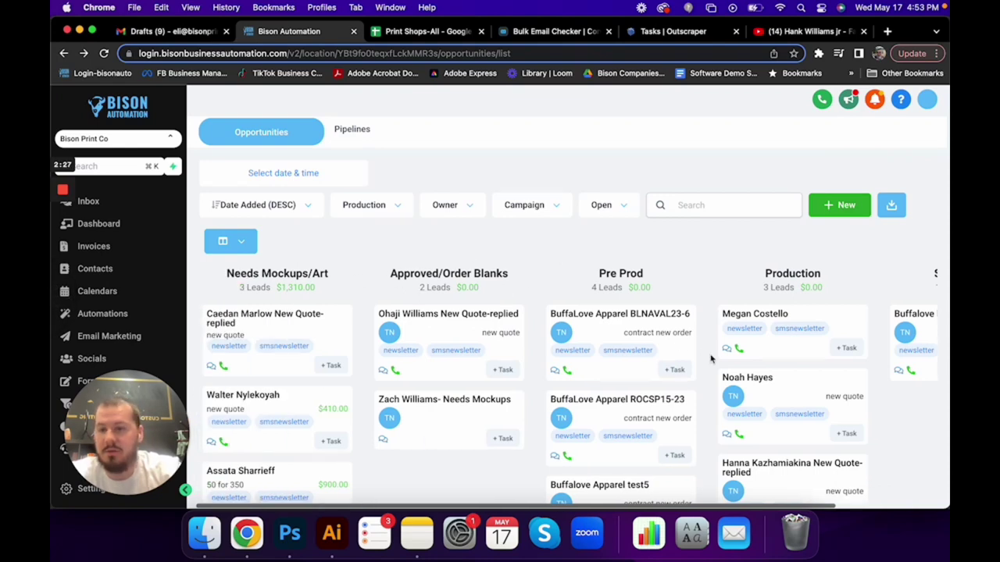
# Scroll the Production board and demonstrate dragging a lead card between stages.
pyautogui.hscroll(3, 718, 351)
pyautogui.hscroll(-3, 710, 359)
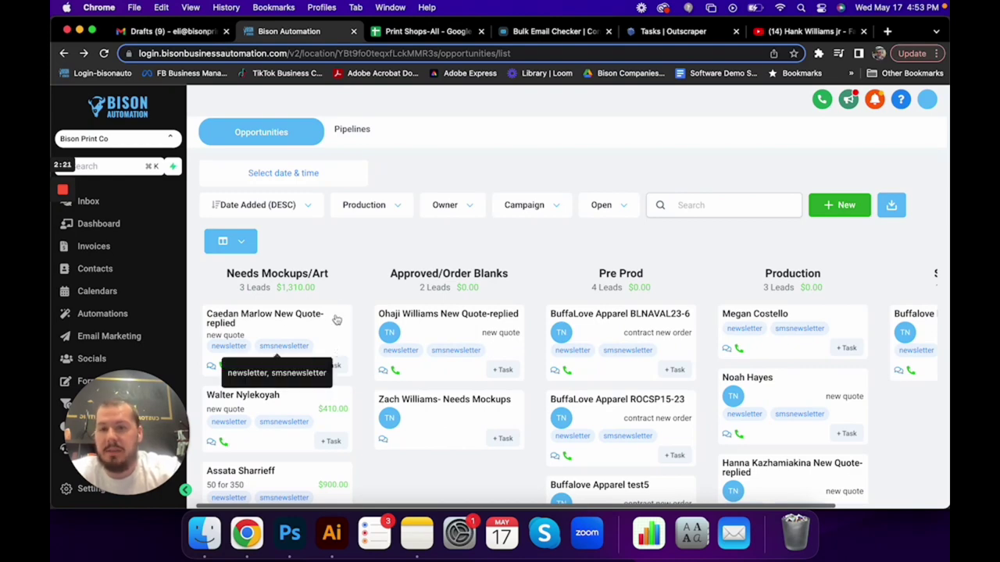
pyautogui.moveTo(325, 334)
pyautogui.mouseDown()
pyautogui.moveTo(549, 318)
pyautogui.moveTo(391, 341)
pyautogui.moveTo(309, 329)
pyautogui.moveTo(563, 316)
pyautogui.moveTo(332, 324)
pyautogui.mouseUp()
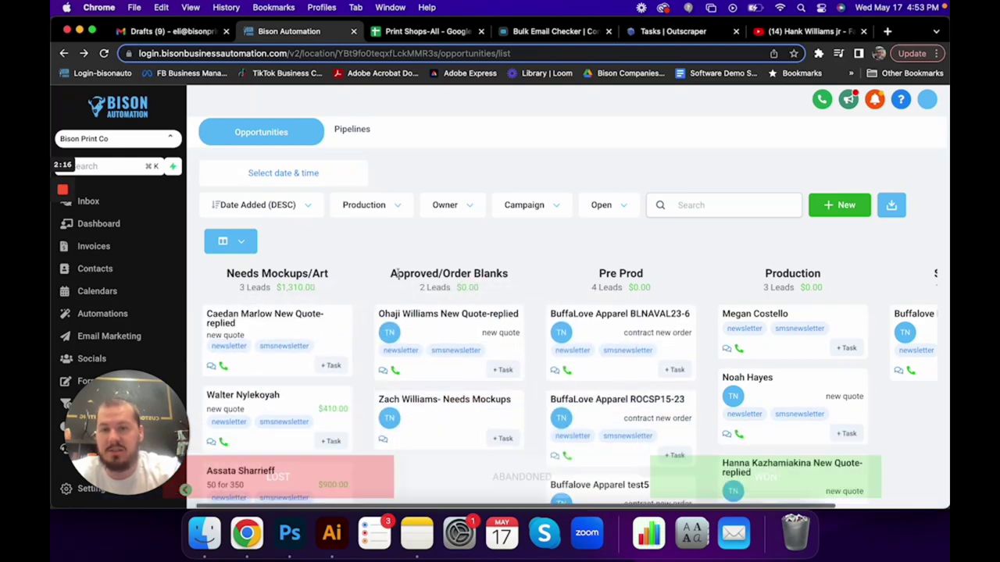
# Open a lead's opportunity details, check its notes and pipeline list, then close it.
pyautogui.click(336, 332)
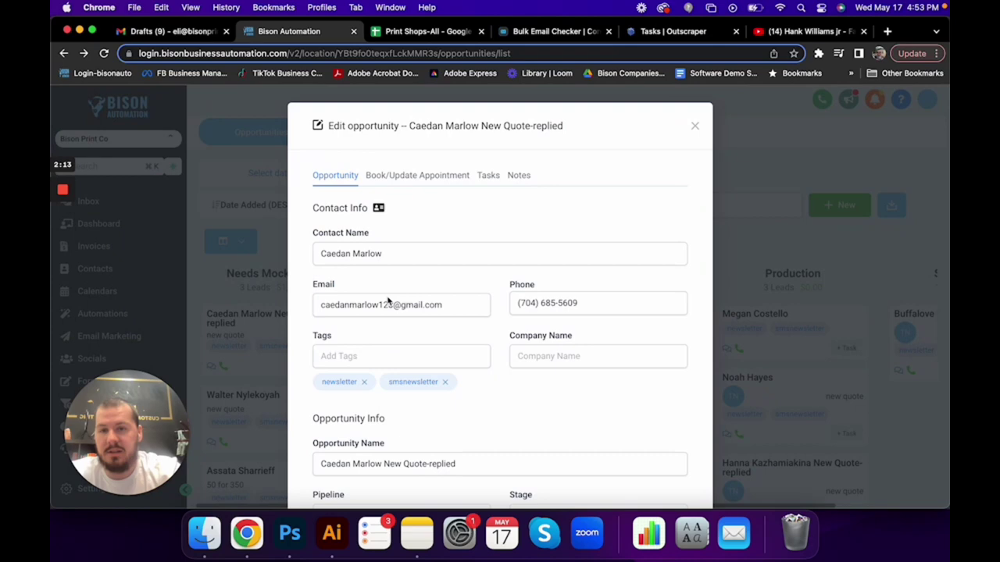
pyautogui.click(513, 180)
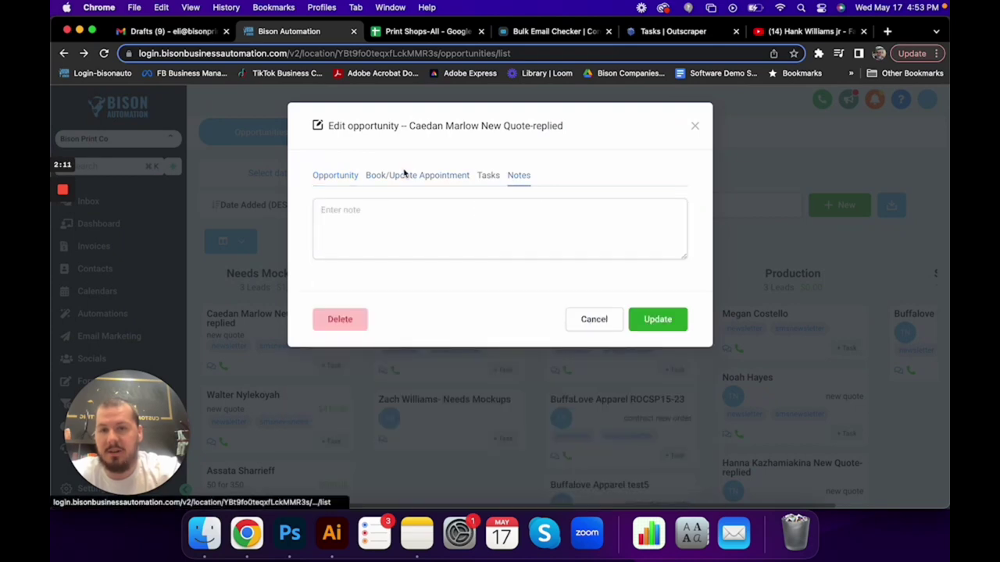
pyautogui.click(339, 175)
pyautogui.scroll(-3, 346, 346)
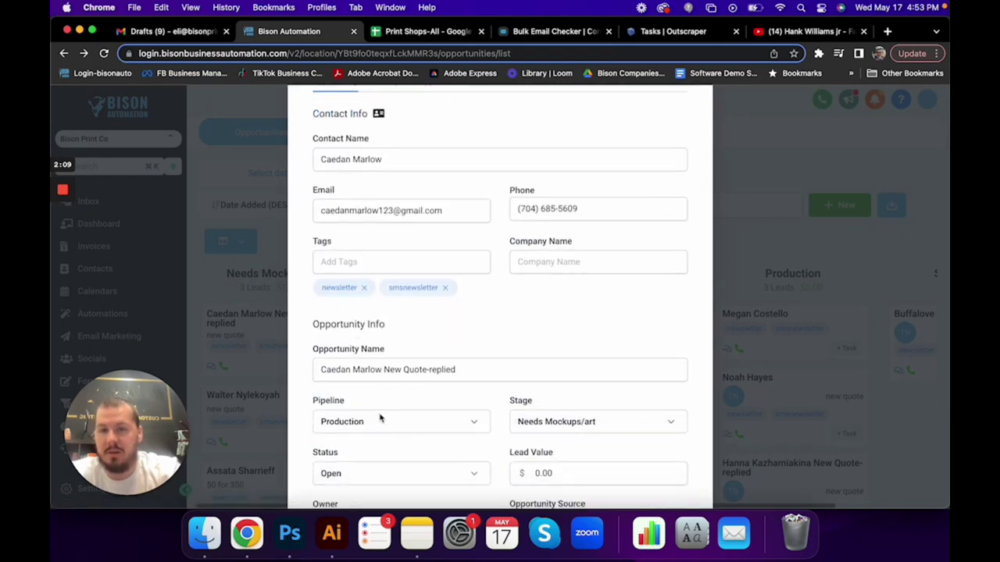
pyautogui.scroll(-2, 380, 419)
pyautogui.click(373, 352)
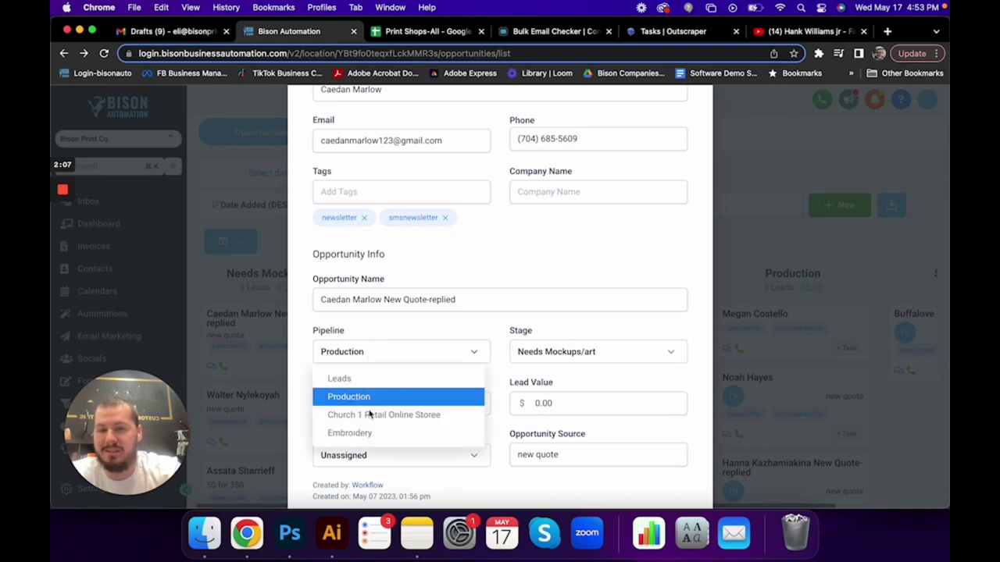
pyautogui.scroll(3, 562, 263)
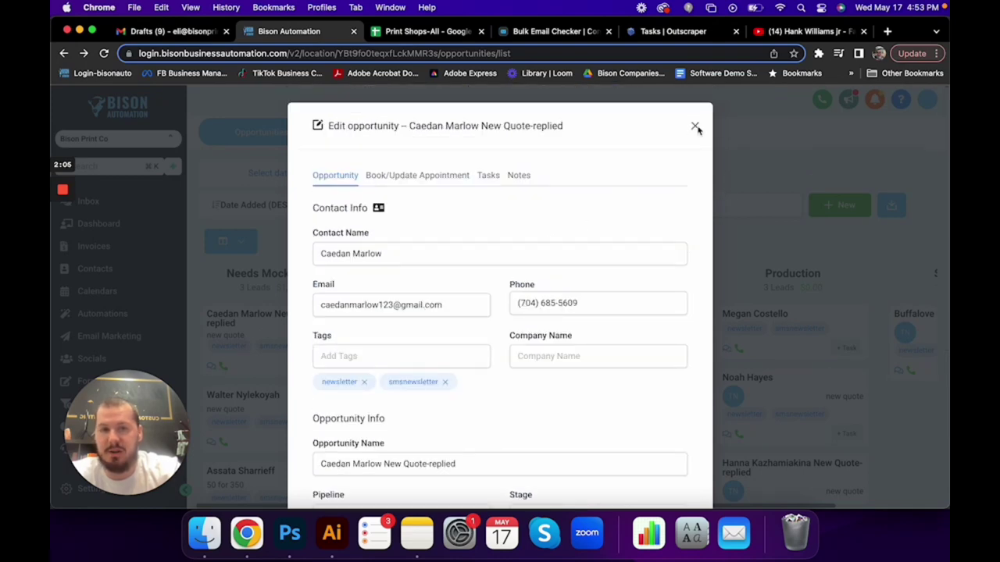
pyautogui.click(695, 127)
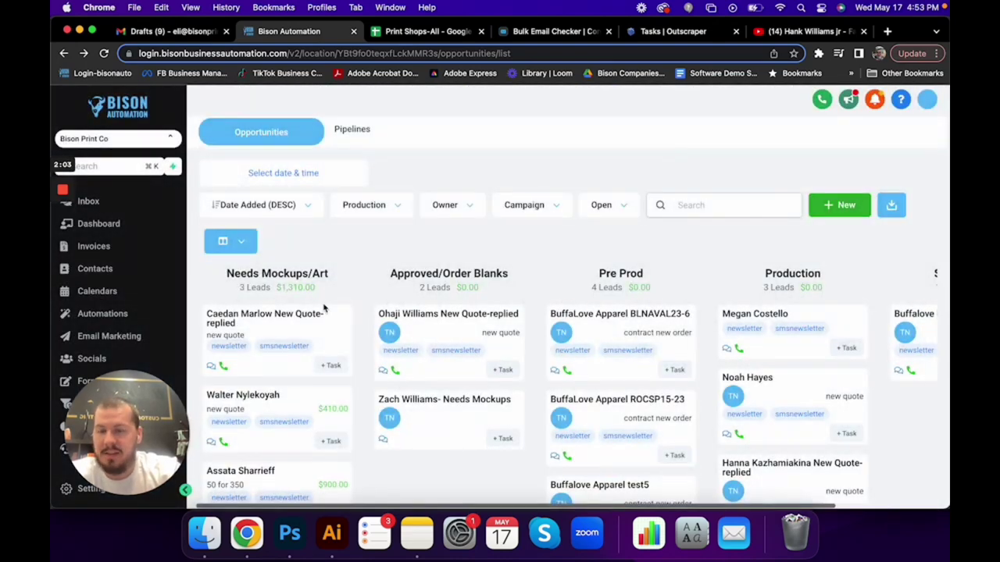
# Open the quote contact's record, view its New Quote submission and notes, then go to Automations.
pyautogui.click(449, 315)
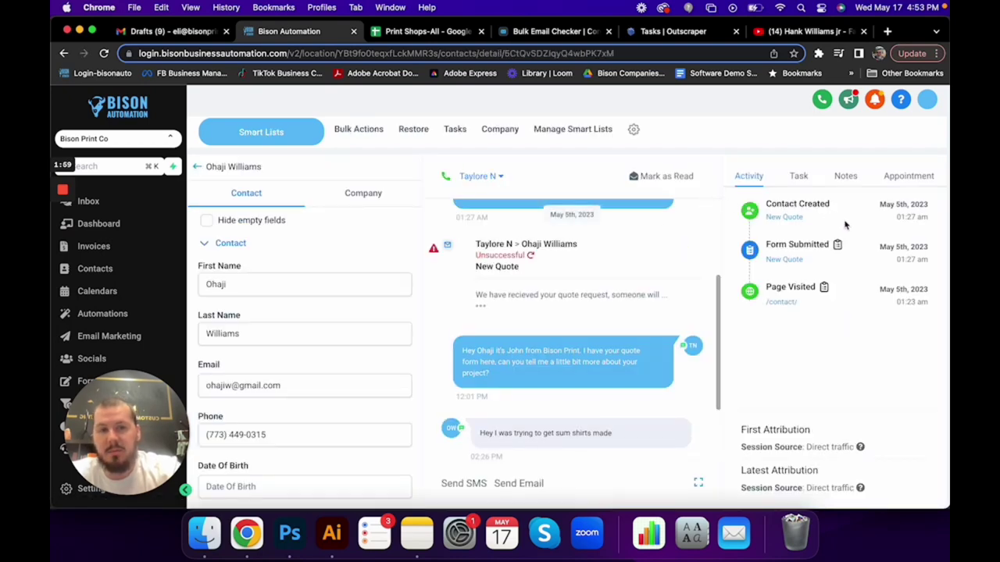
pyautogui.click(839, 248)
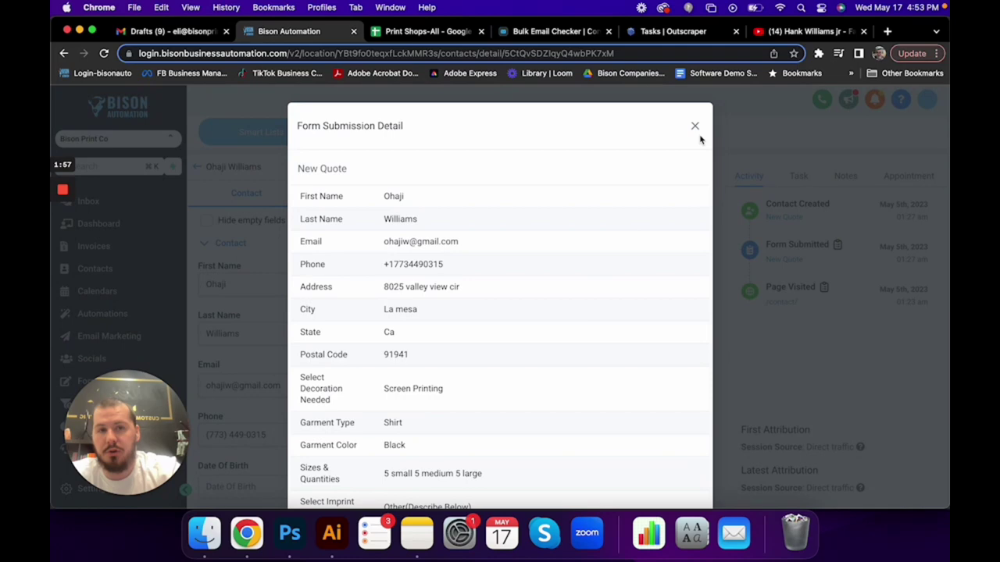
pyautogui.click(695, 125)
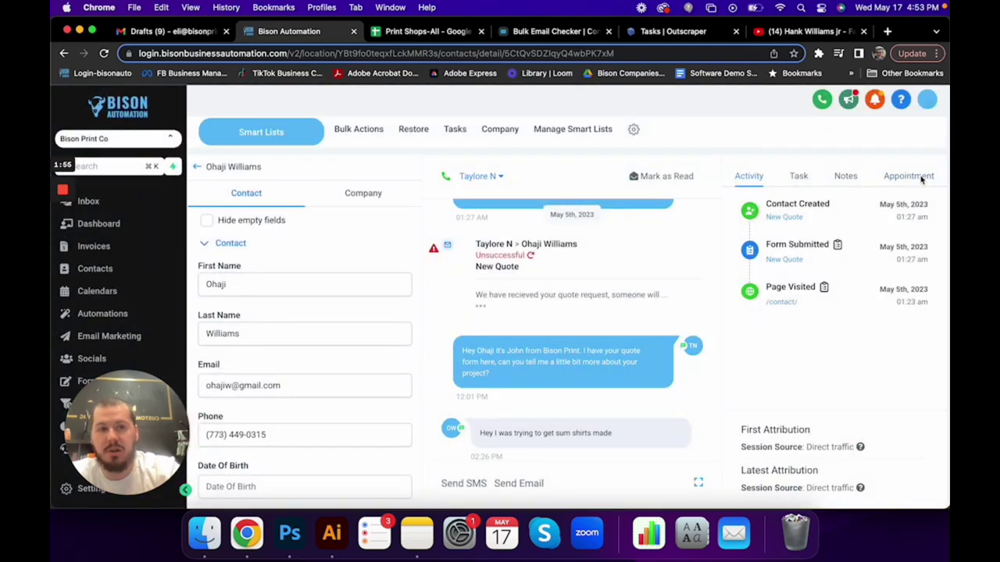
pyautogui.click(845, 177)
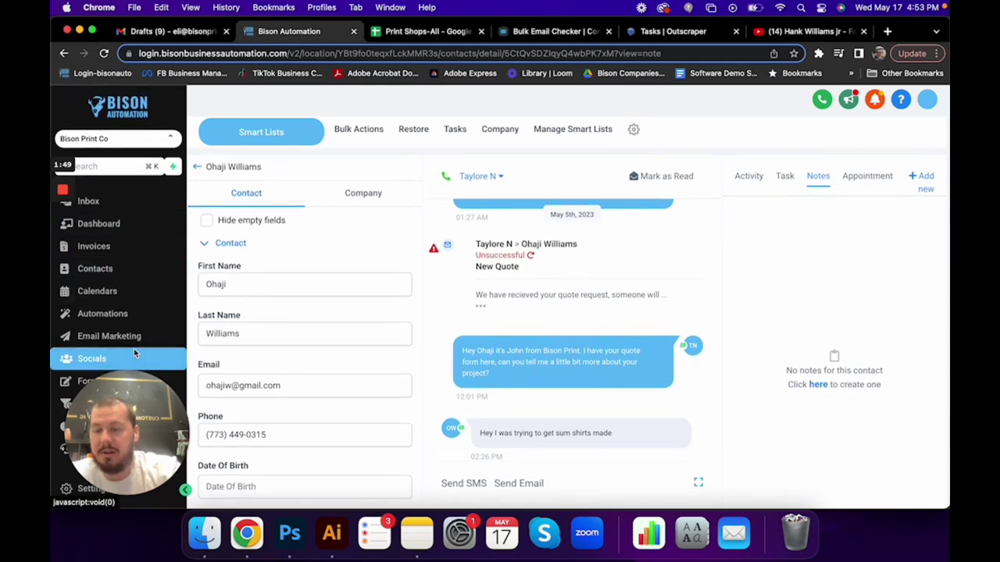
pyautogui.scroll(-1, 123, 320)
pyautogui.click(126, 303)
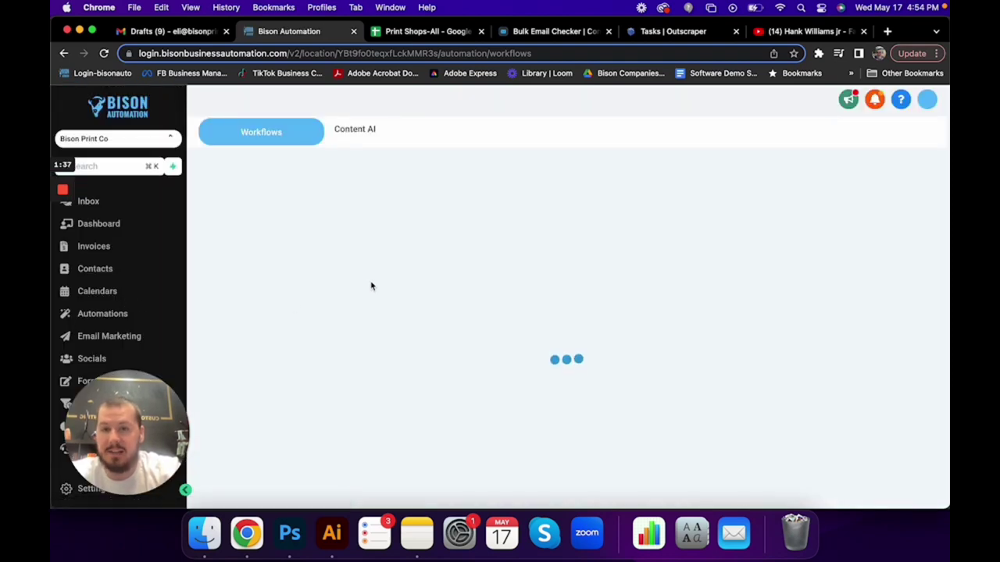
# Scroll through the workflow list and their statuses, then head to Forms.
pyautogui.scroll(-1, 359, 286)
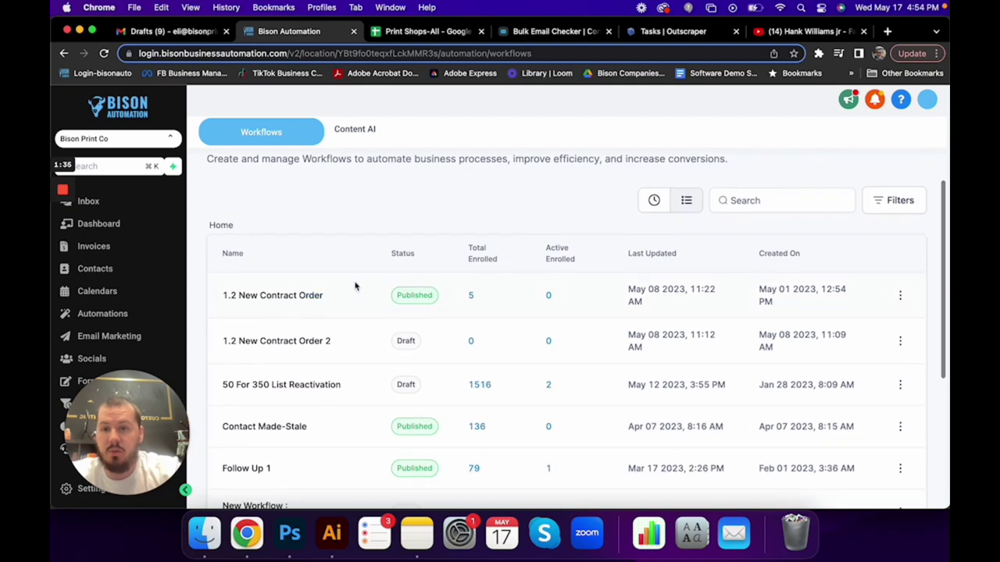
pyautogui.scroll(-3, 310, 378)
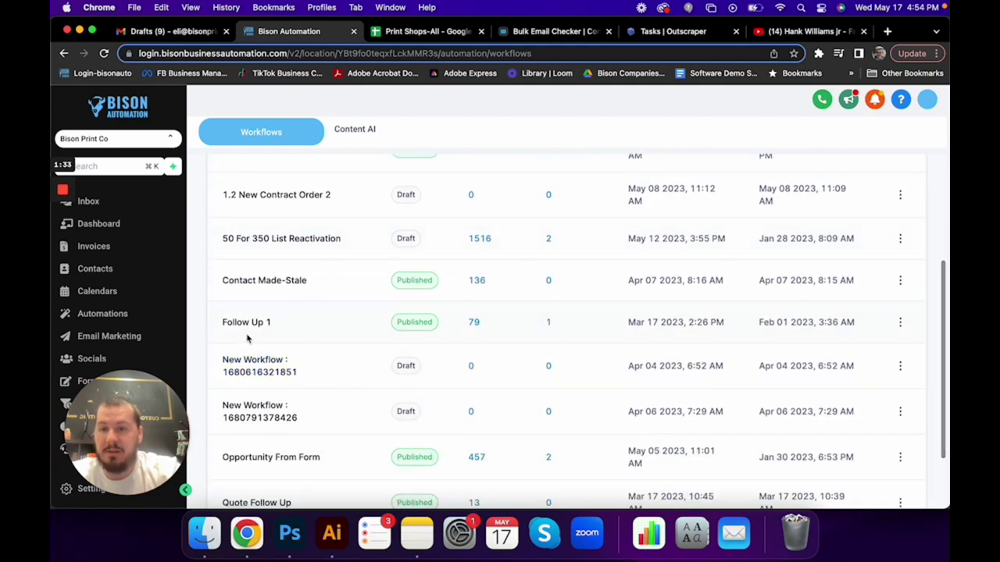
pyautogui.scroll(-3, 245, 326)
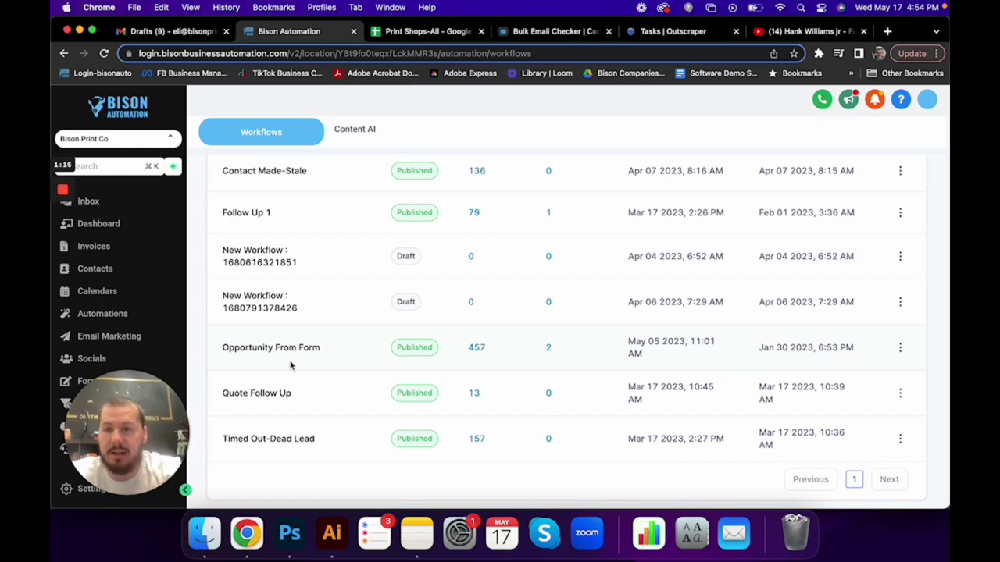
pyautogui.scroll(3, 285, 334)
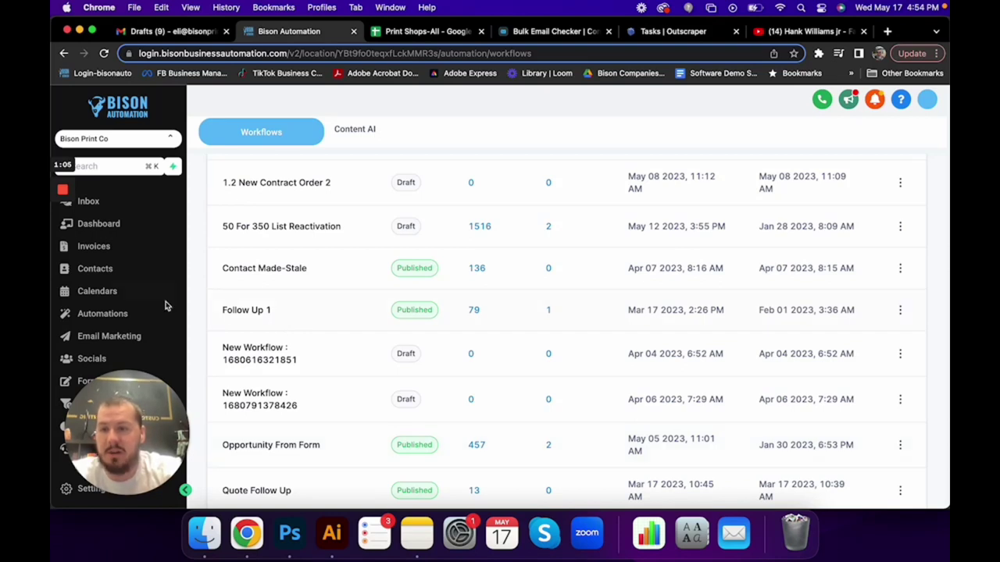
pyautogui.scroll(-1, 148, 313)
pyautogui.click(91, 336)
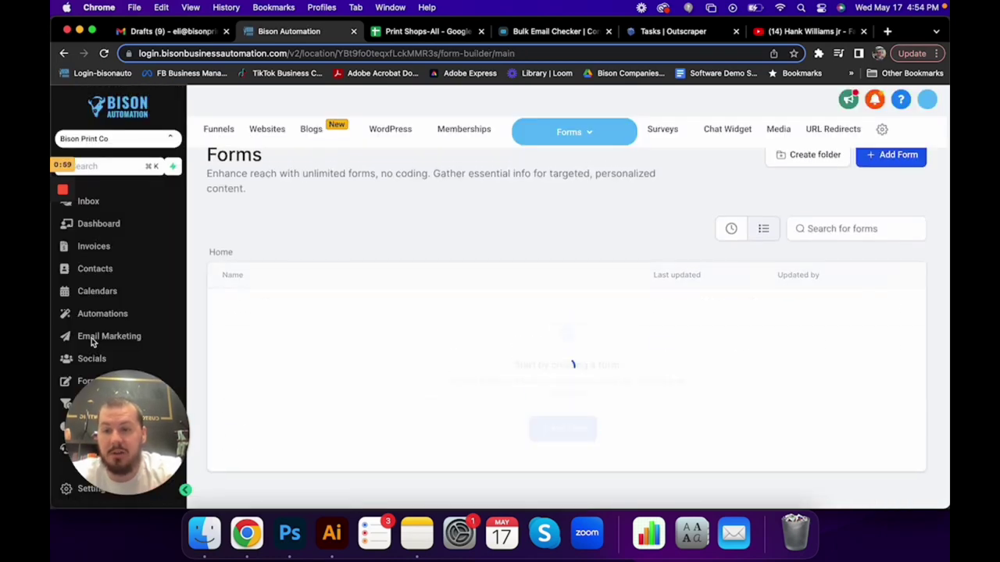
# Scroll the Forms list from 50 For 350 and Contract New Order down to New Quote.
pyautogui.scroll(-3, 341, 483)
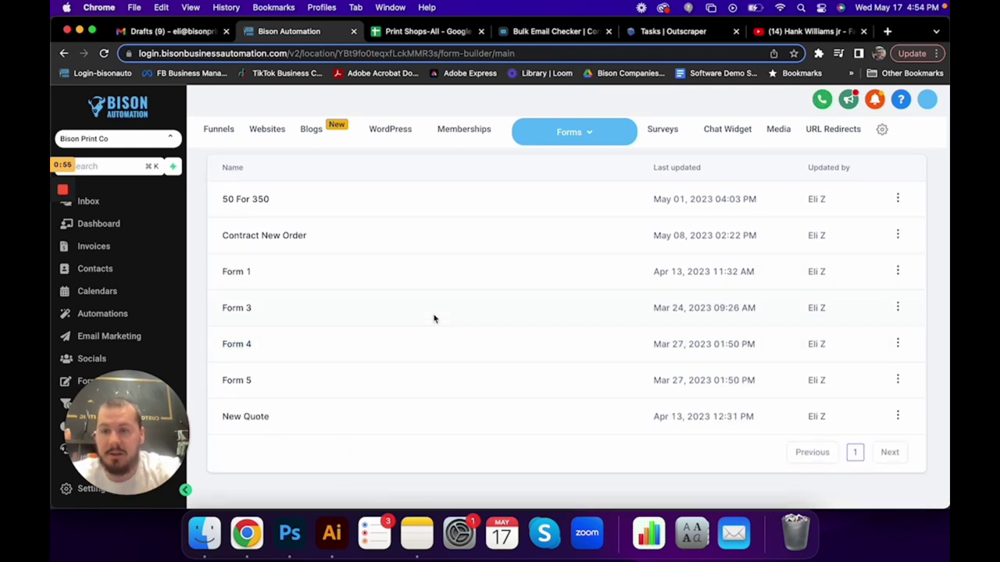
pyautogui.scroll(-2, 160, 334)
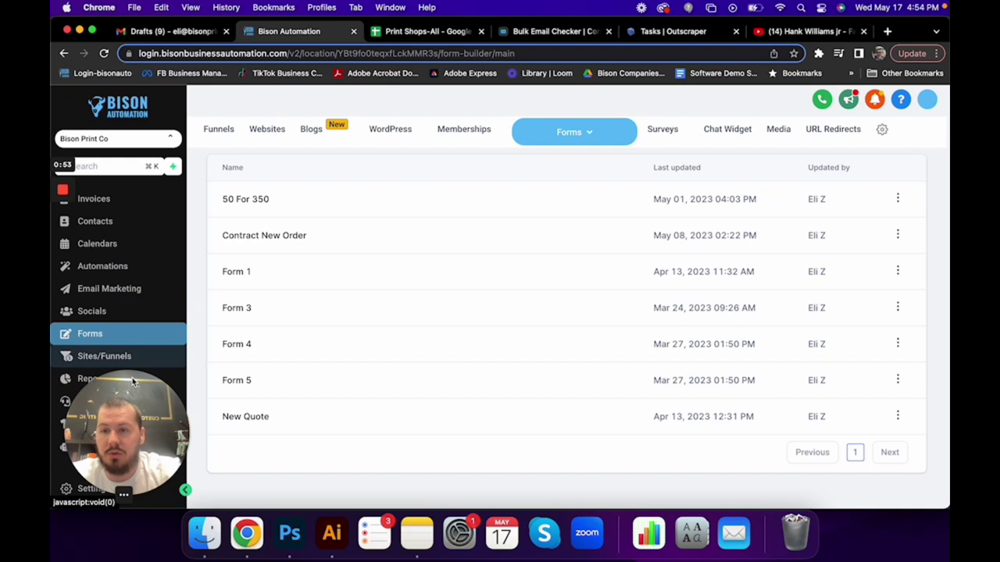
pyautogui.scroll(2, 130, 273)
# Open Invoices, scroll the drafts ($961.48, $1,225.70, $869.50) and preview the + New options.
pyautogui.click(116, 245)
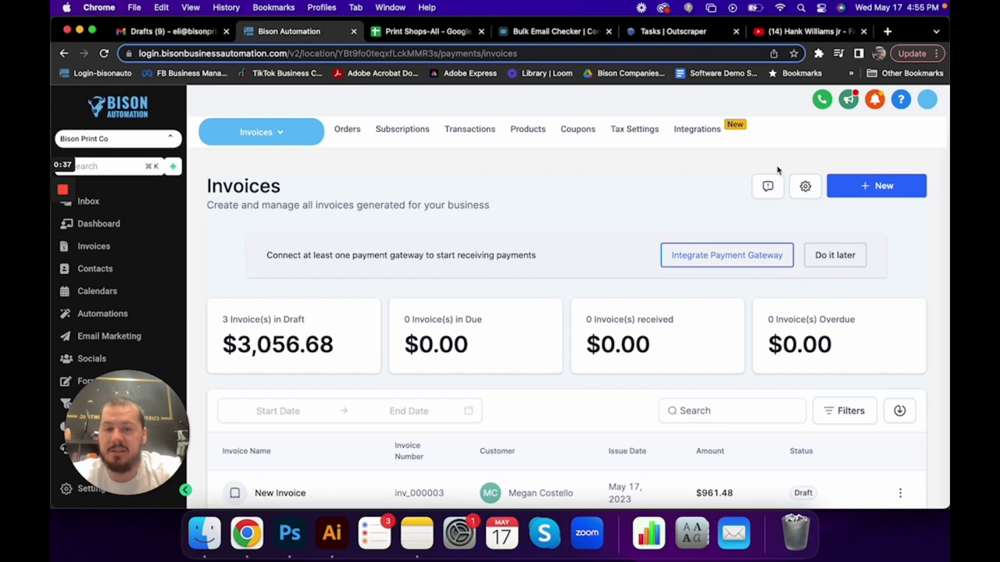
pyautogui.scroll(-3, 645, 211)
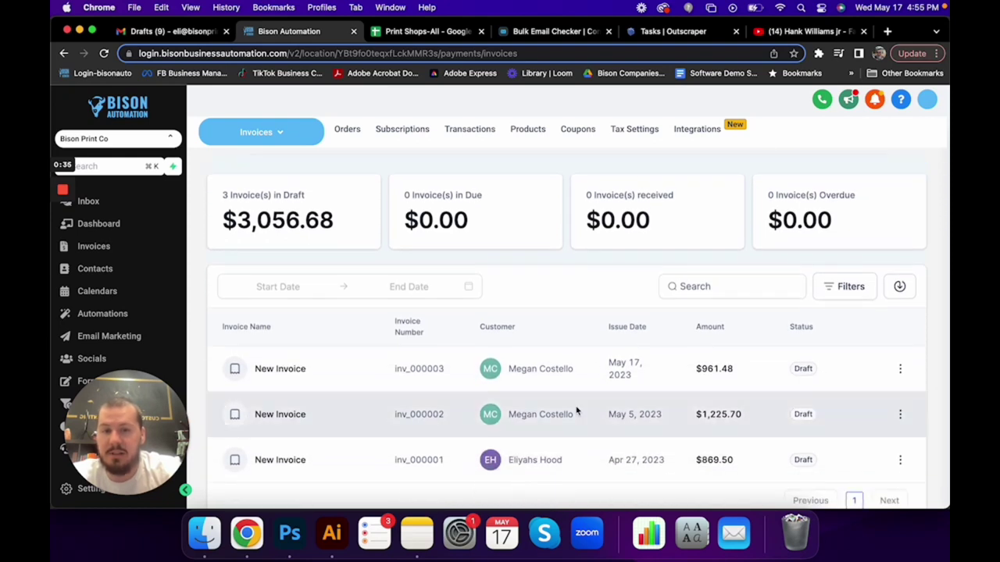
pyautogui.scroll(3, 567, 378)
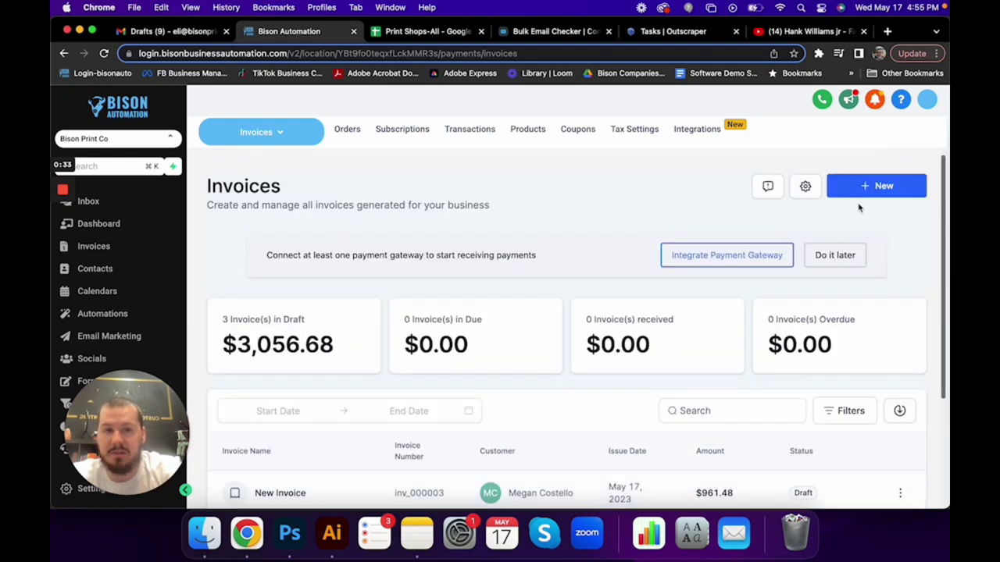
pyautogui.click(858, 182)
pyautogui.click(695, 199)
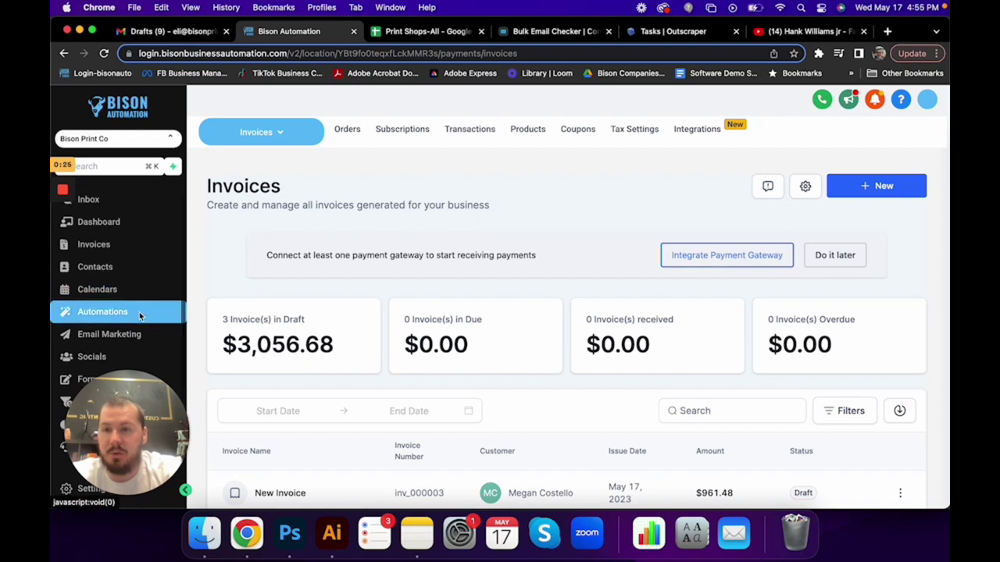
pyautogui.scroll(-2, 139, 312)
pyautogui.moveTo(127, 408)
pyautogui.mouseDown()
pyautogui.moveTo(227, 435)
pyautogui.moveTo(143, 447)
pyautogui.mouseUp()
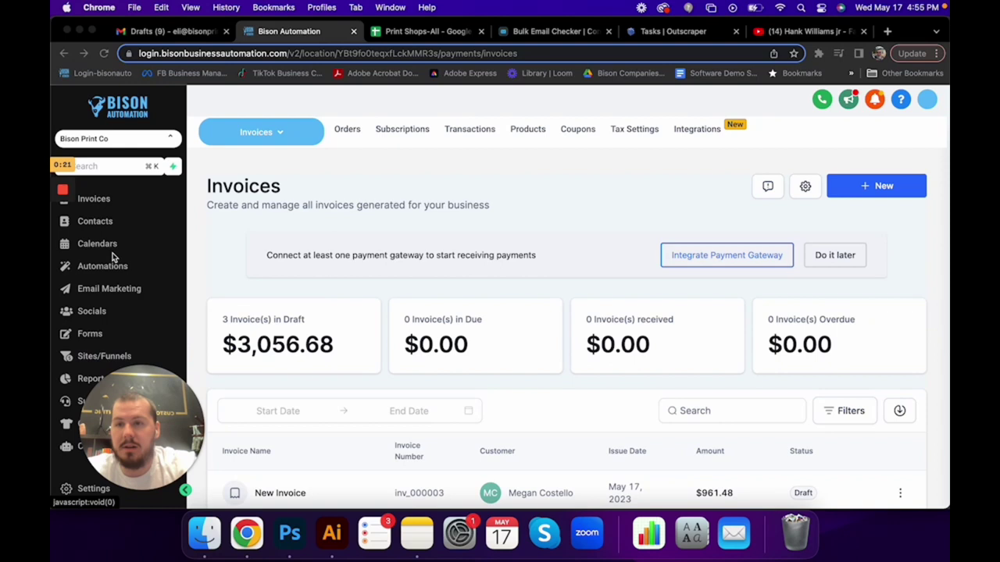
pyautogui.scroll(2, 112, 256)
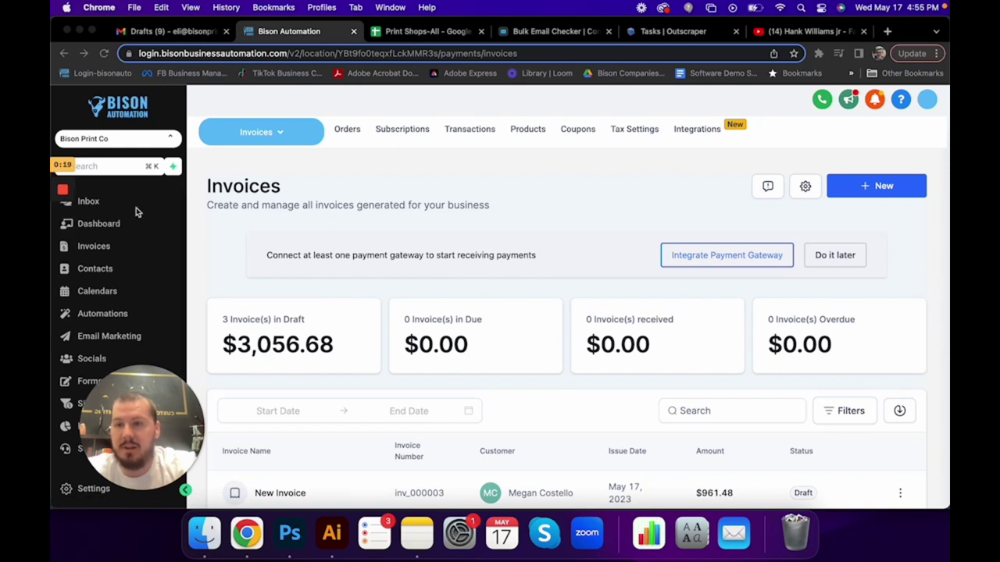
pyautogui.click(106, 246)
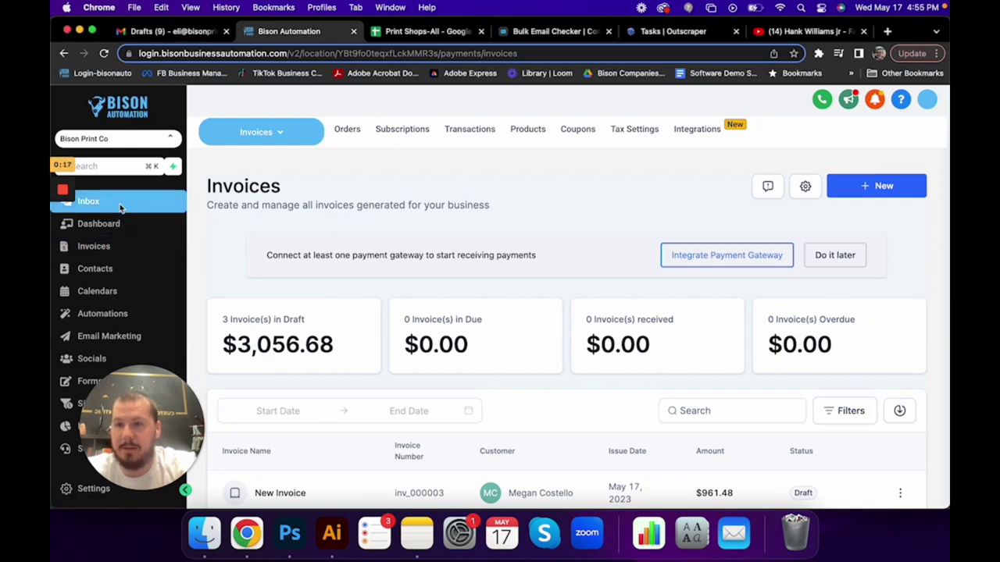
pyautogui.click(97, 268)
pyautogui.scroll(-1, 115, 281)
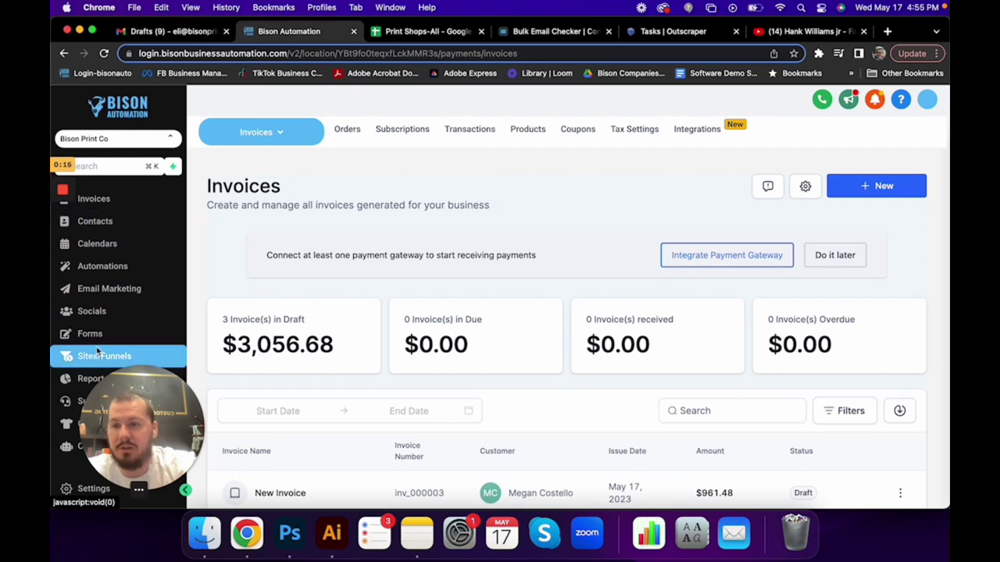
pyautogui.scroll(2, 97, 326)
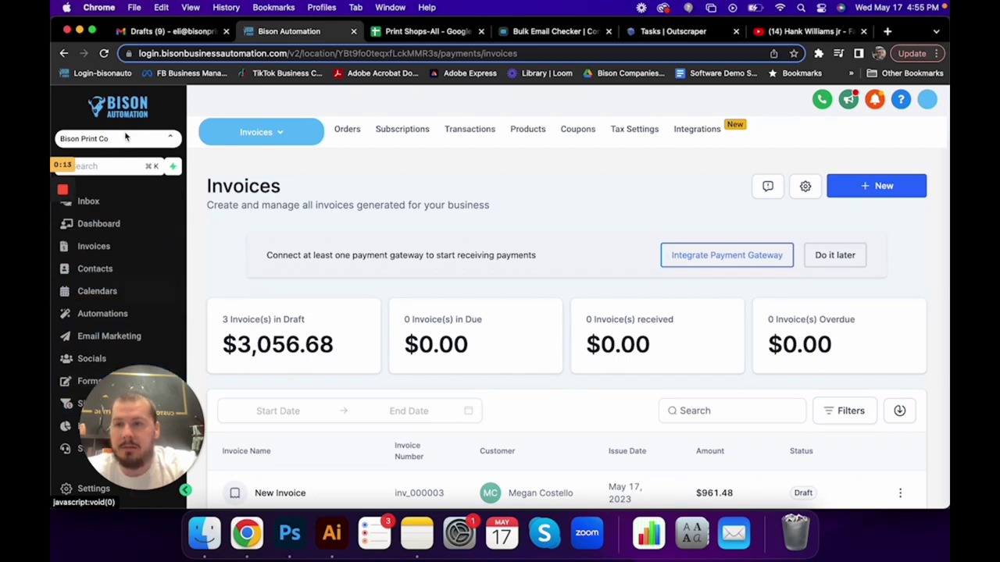